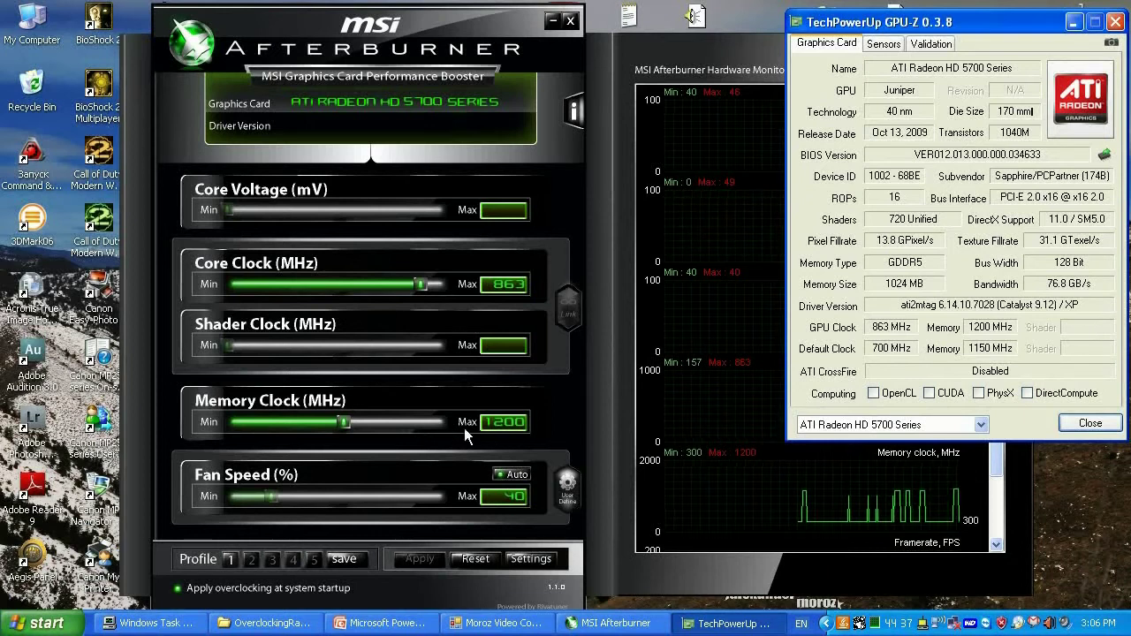
Set the Radeon HD 5700's memory clock slider to exactly 1250 MHz and apply it.
drag(345, 422, 365, 420)
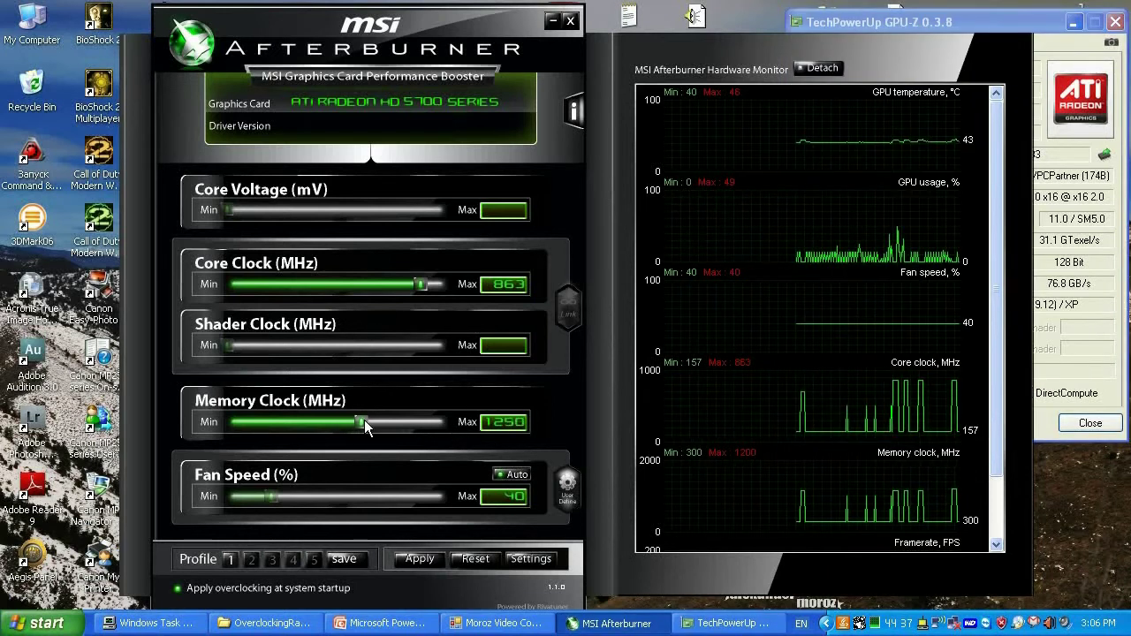
key(Right)
key(Right)
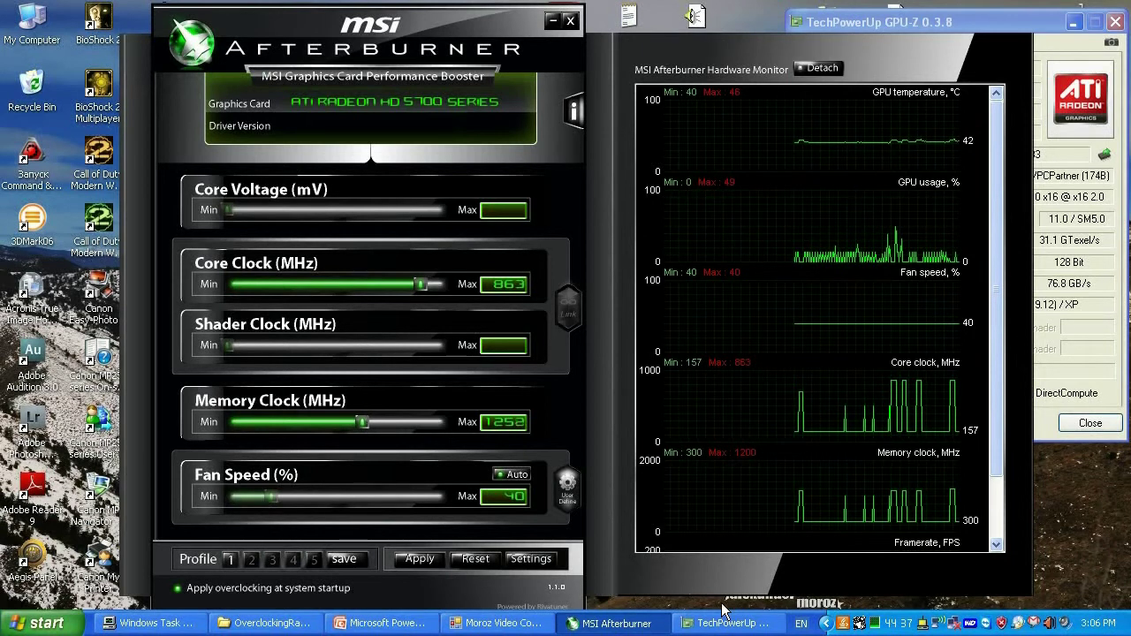
key(Left)
key(Left)
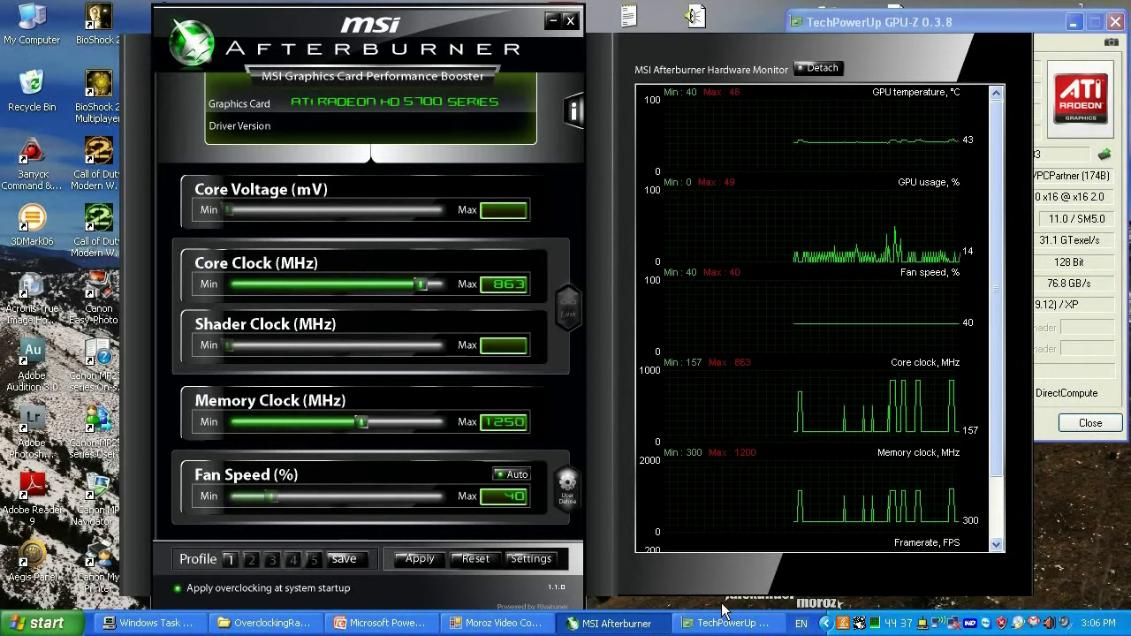
click(420, 560)
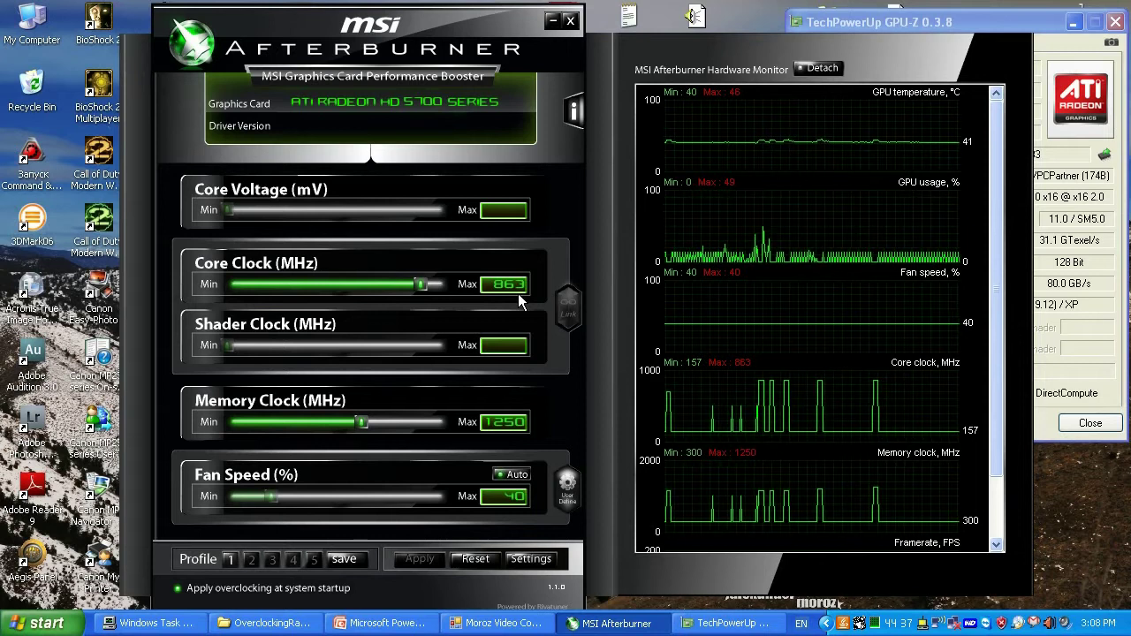
Close the TechPowerUp GPU-Z window, leaving Afterburner's monitor at idle clocks.
mouse_move(739, 346)
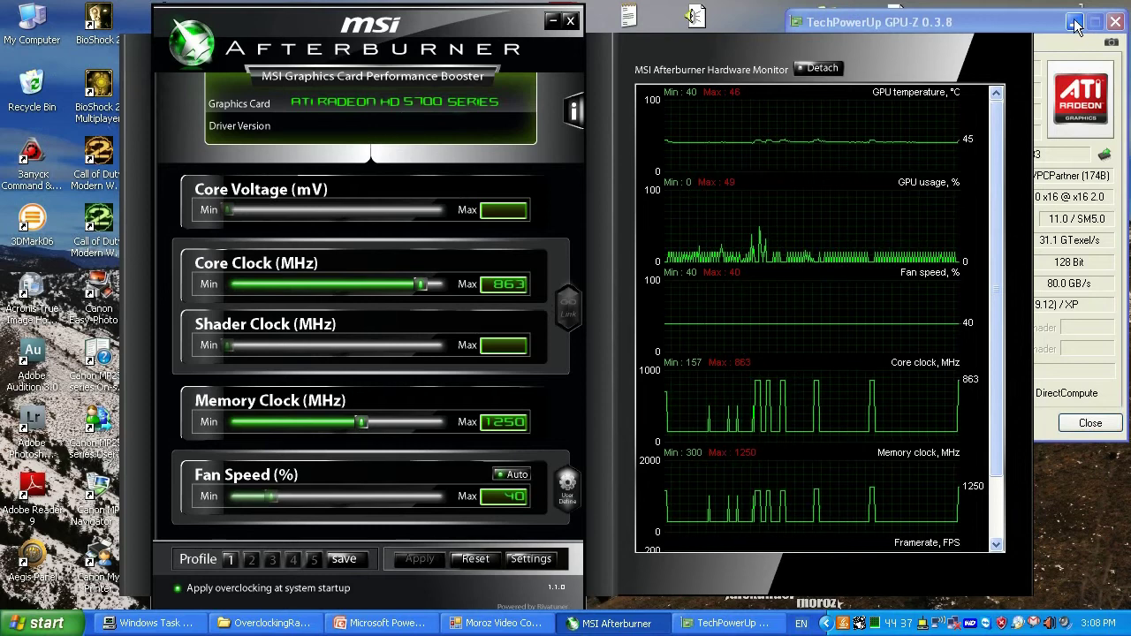
click(1115, 22)
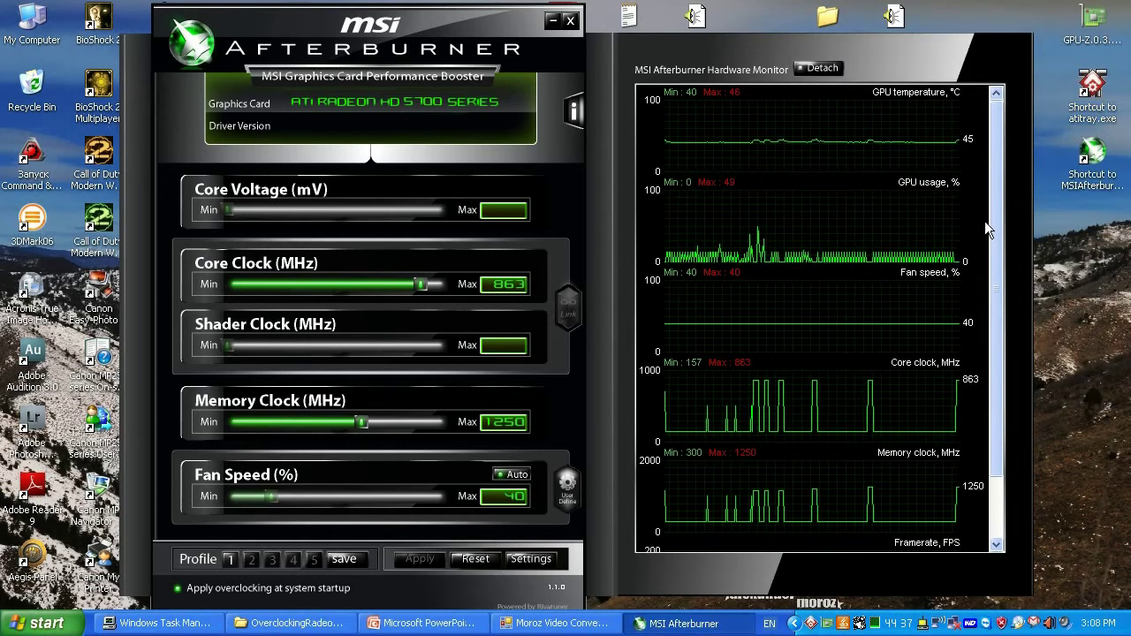
mouse_move(988, 228)
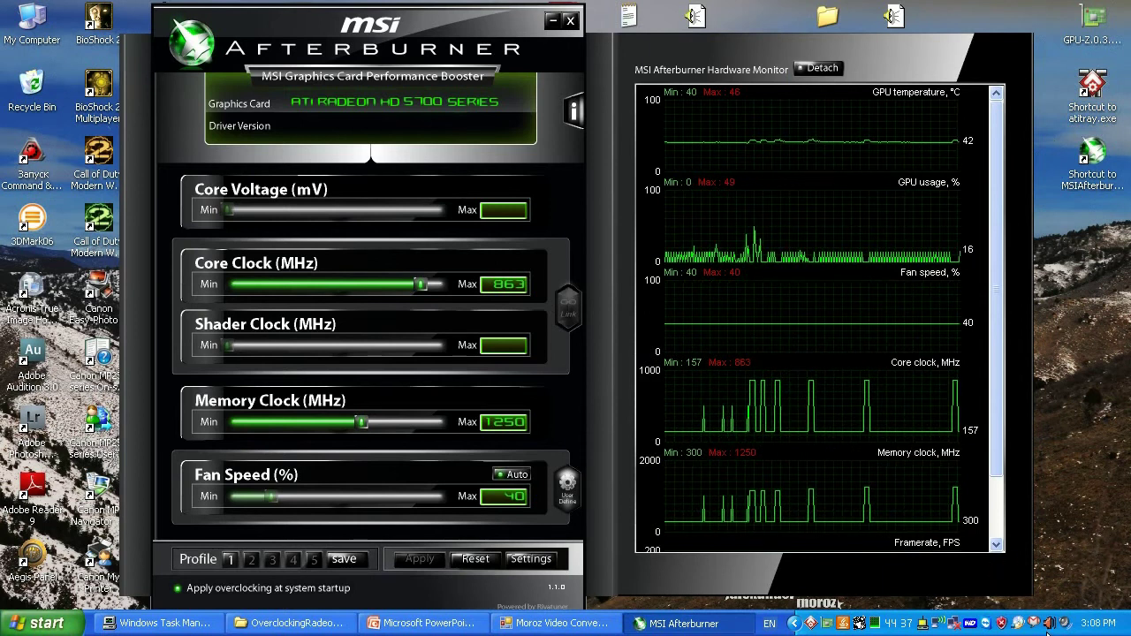
mouse_move(812, 627)
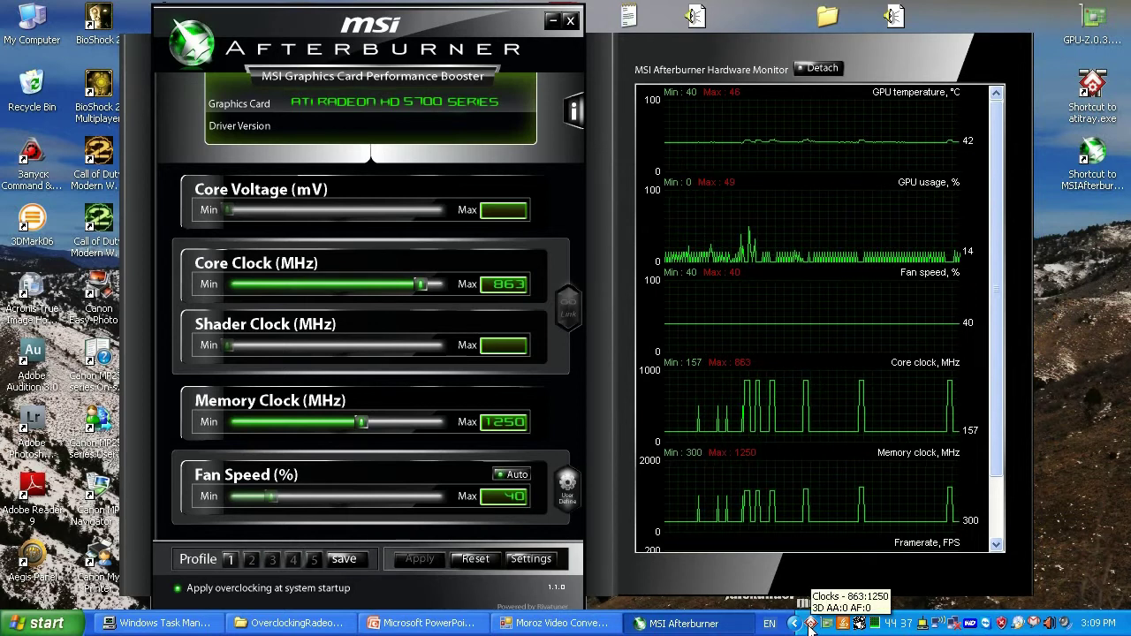
Dismiss the display mode menu and bring up ATI Tray Tools' Hardware submenu from the tray.
click(812, 626)
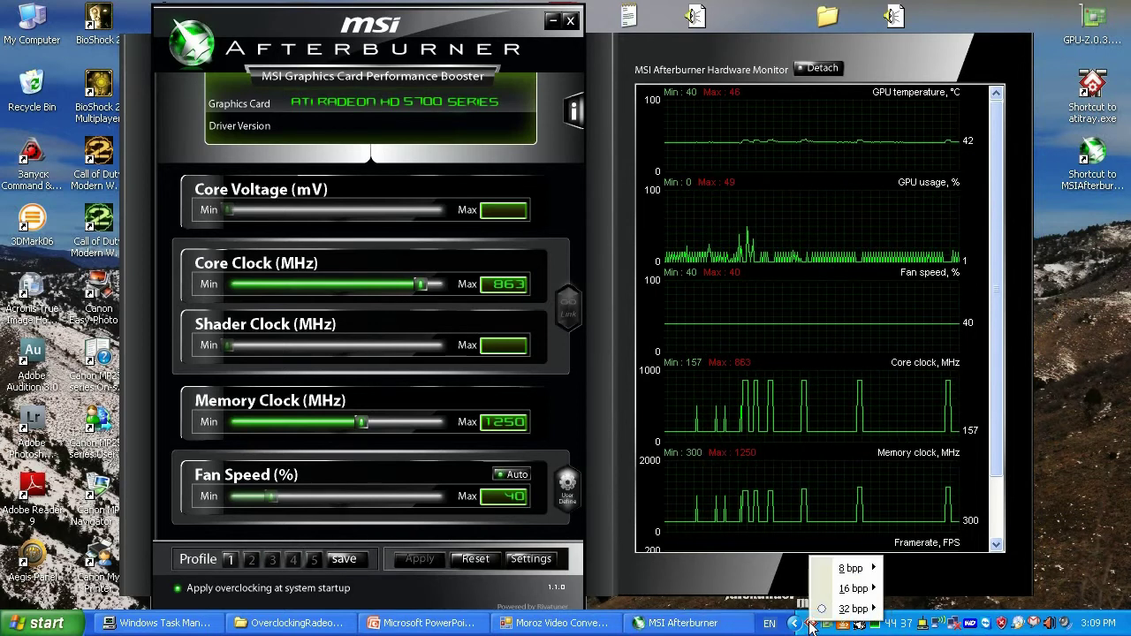
mouse_move(853, 609)
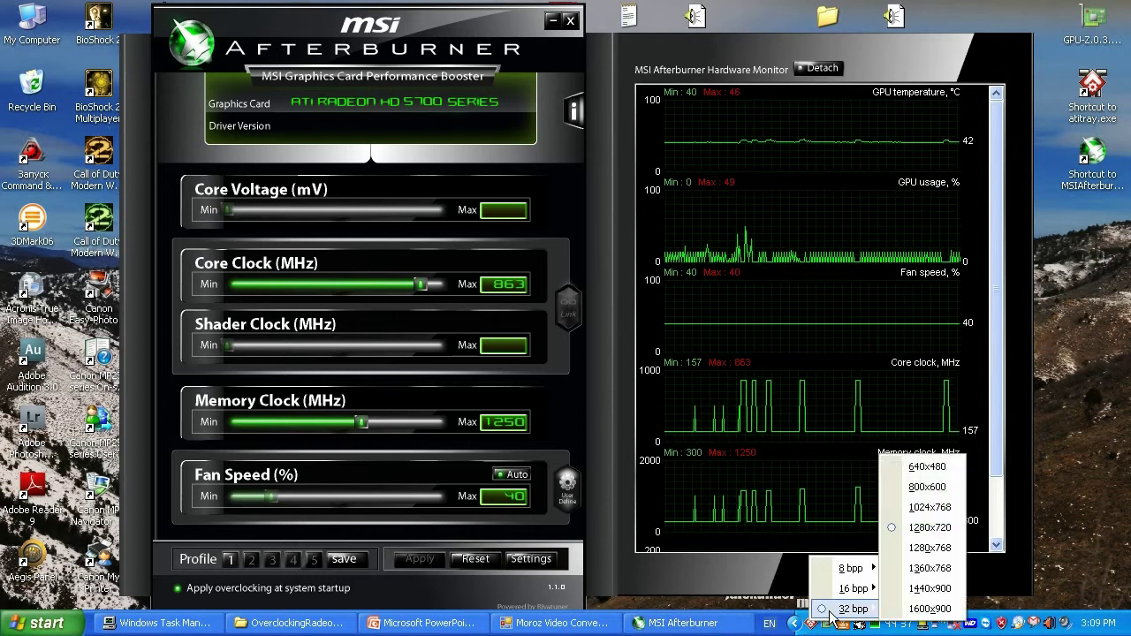
click(1119, 542)
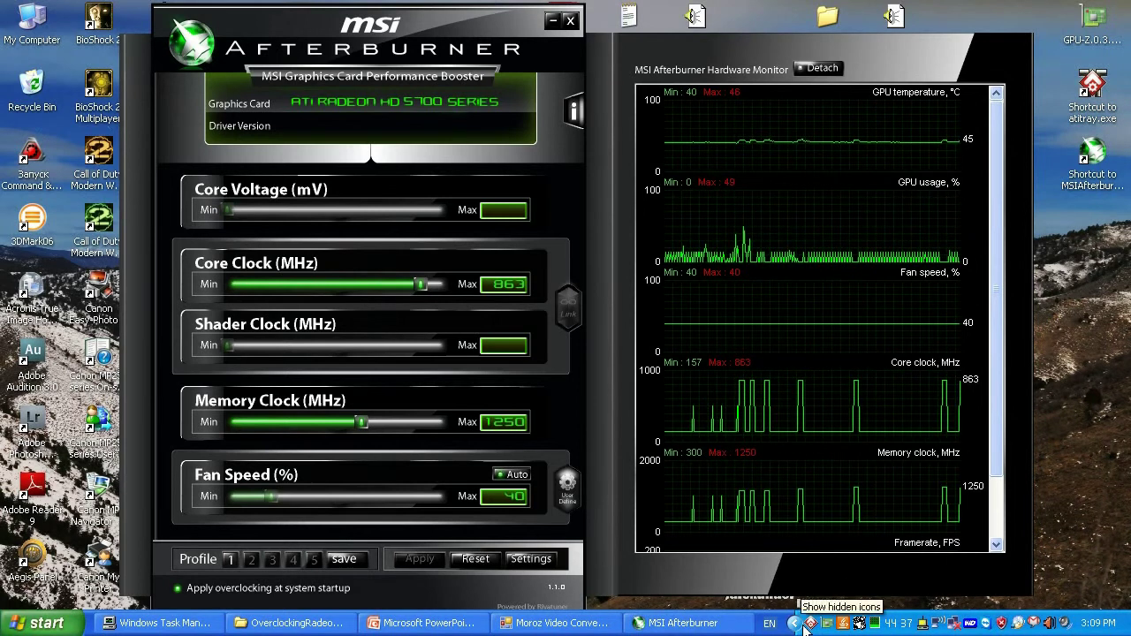
right_click(807, 626)
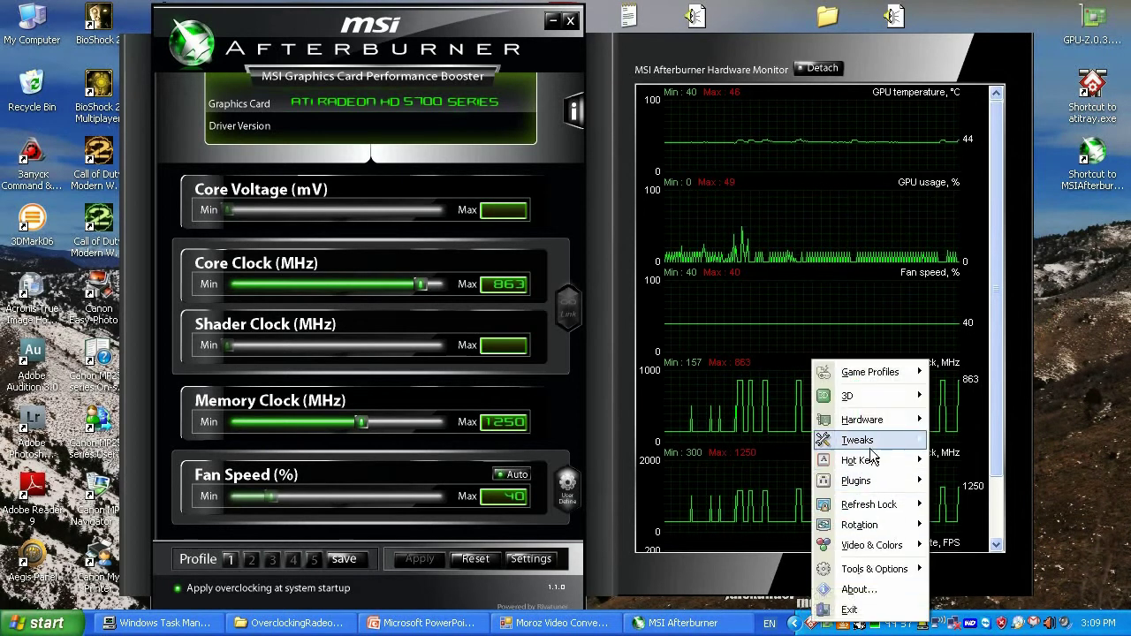
mouse_move(873, 430)
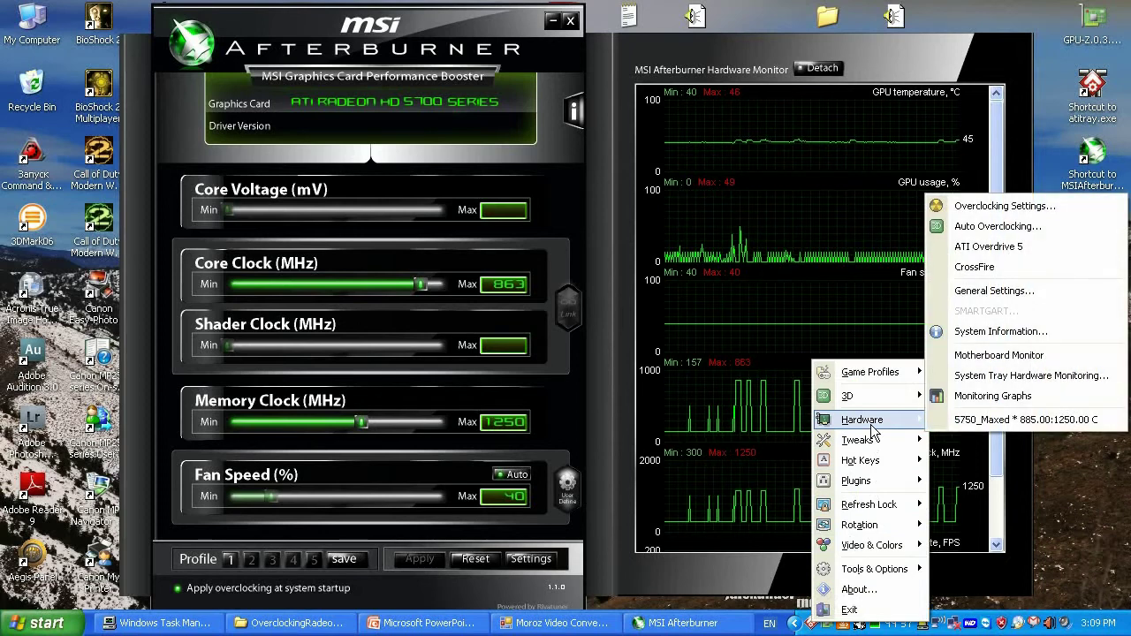
Open Overclocking Settings and position the dialog on the right, over the Afterburner monitor.
click(951, 208)
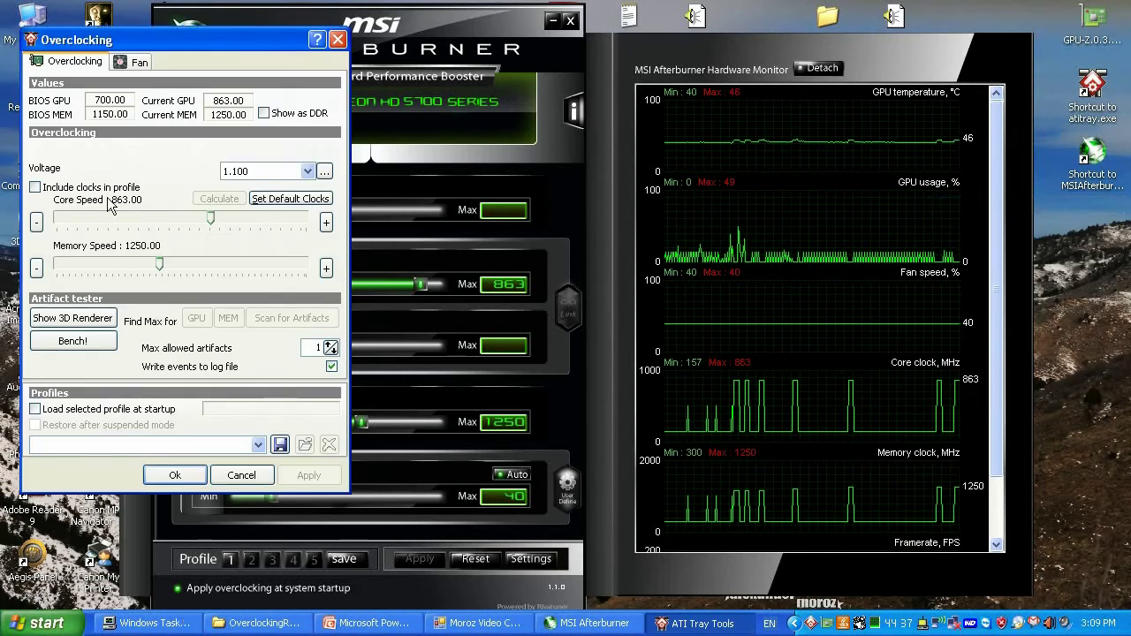
drag(175, 38, 781, 93)
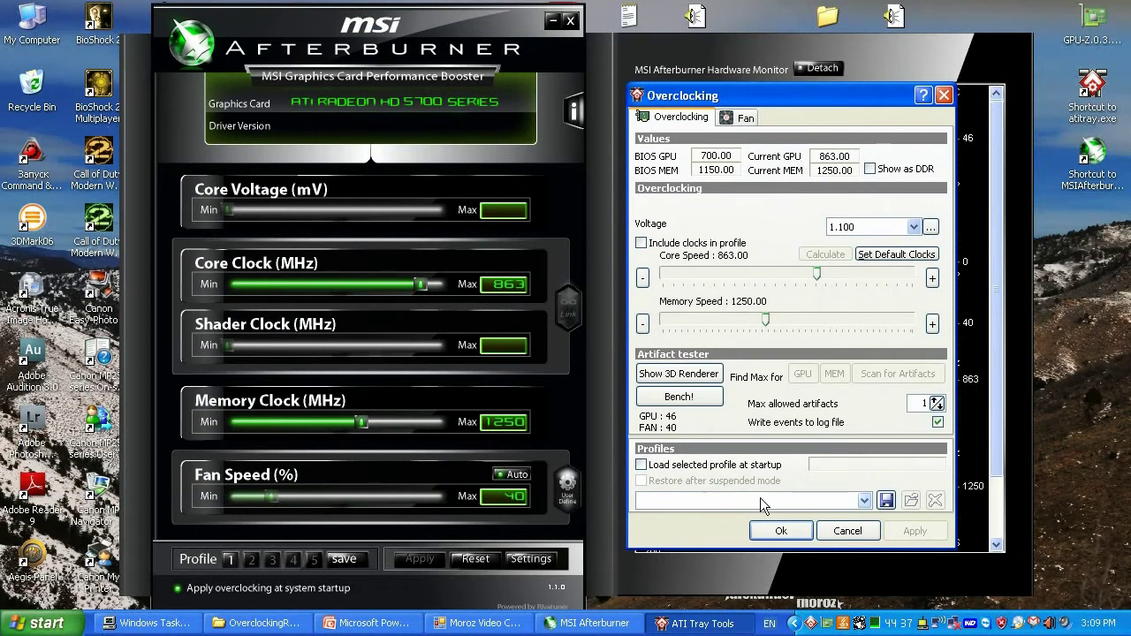
drag(731, 94, 804, 100)
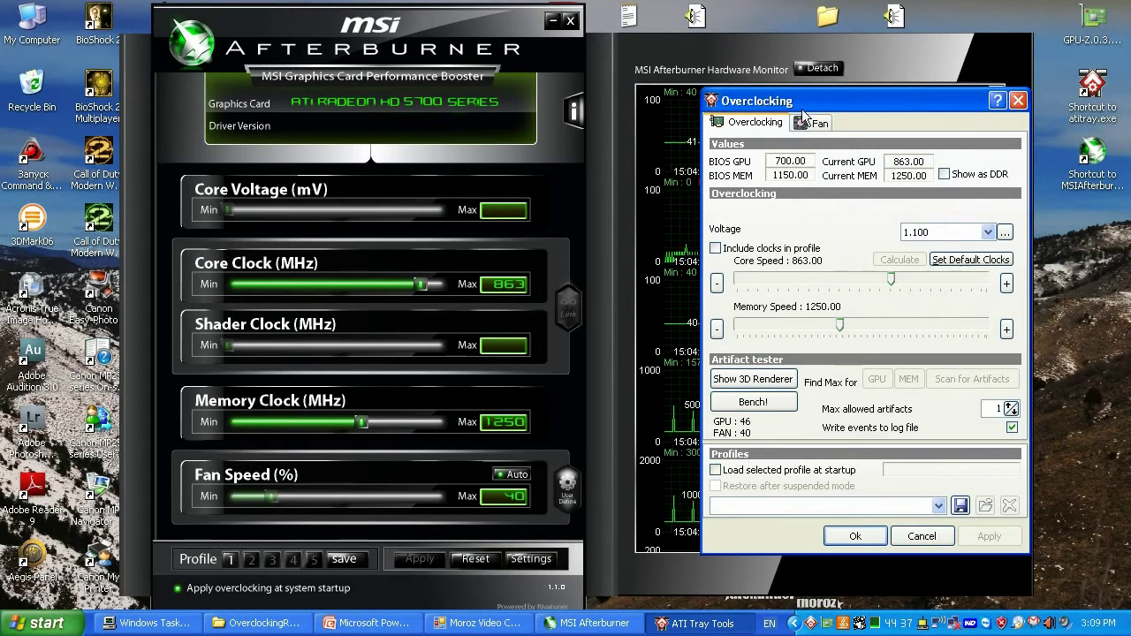
drag(803, 108, 937, 108)
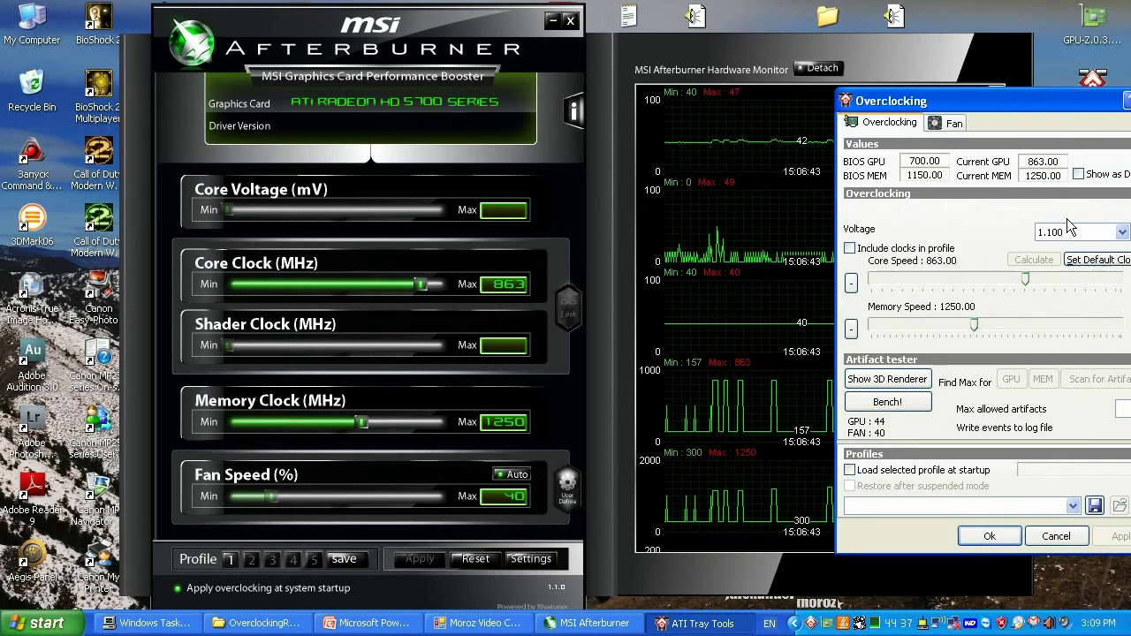
drag(1044, 103, 858, 130)
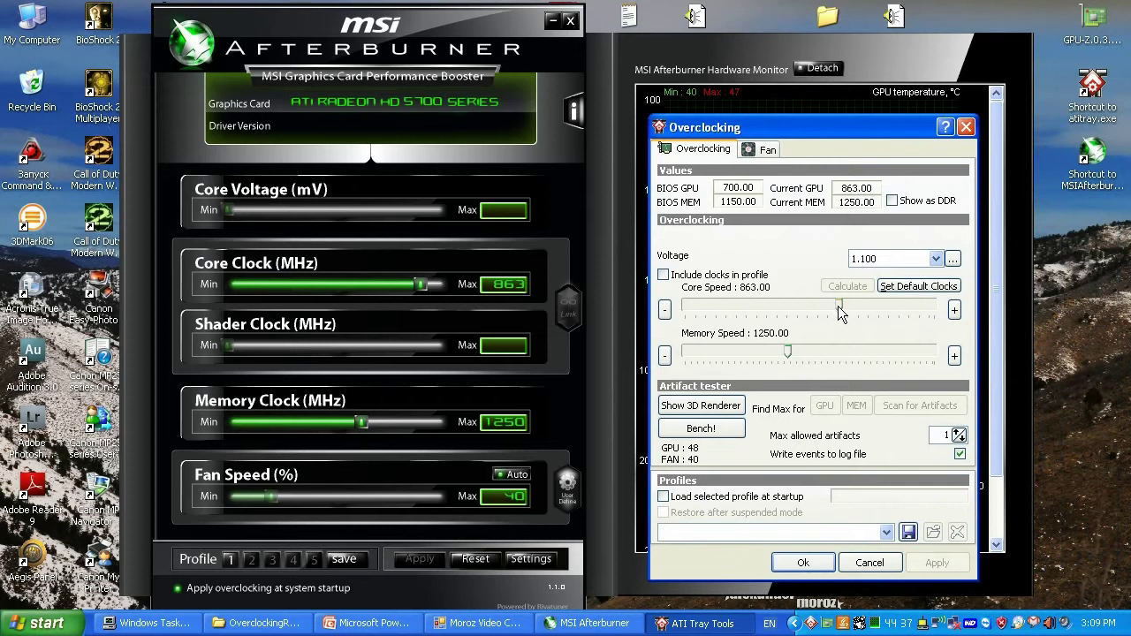
Apply an 890 MHz core speed with voltage left at 1.100, then launch GPU-Z.
drag(839, 306, 855, 305)
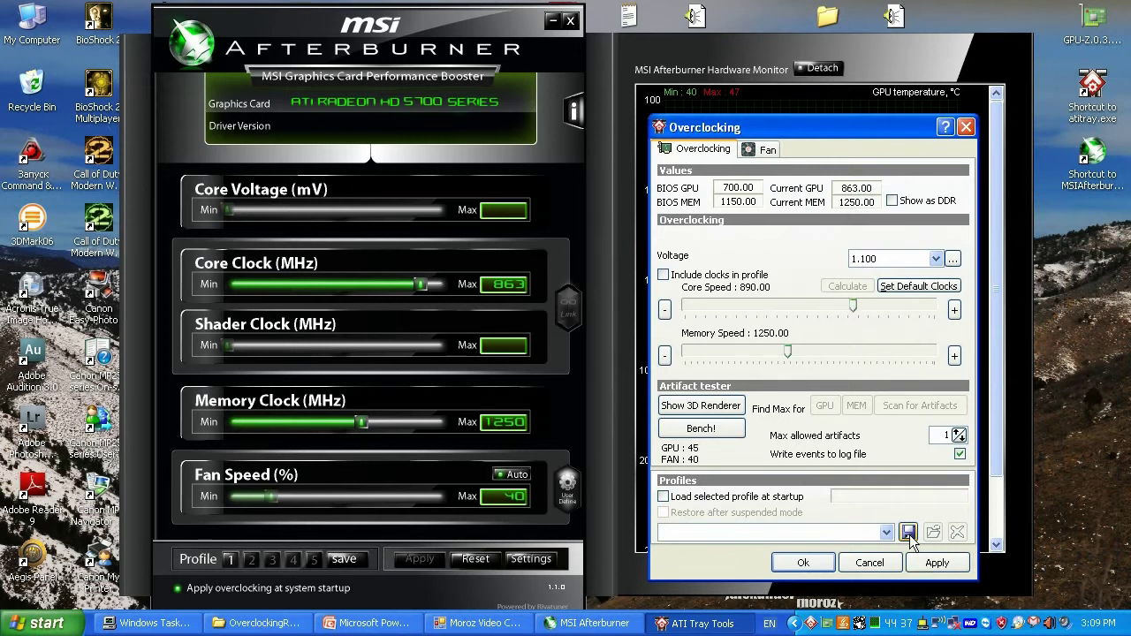
click(931, 563)
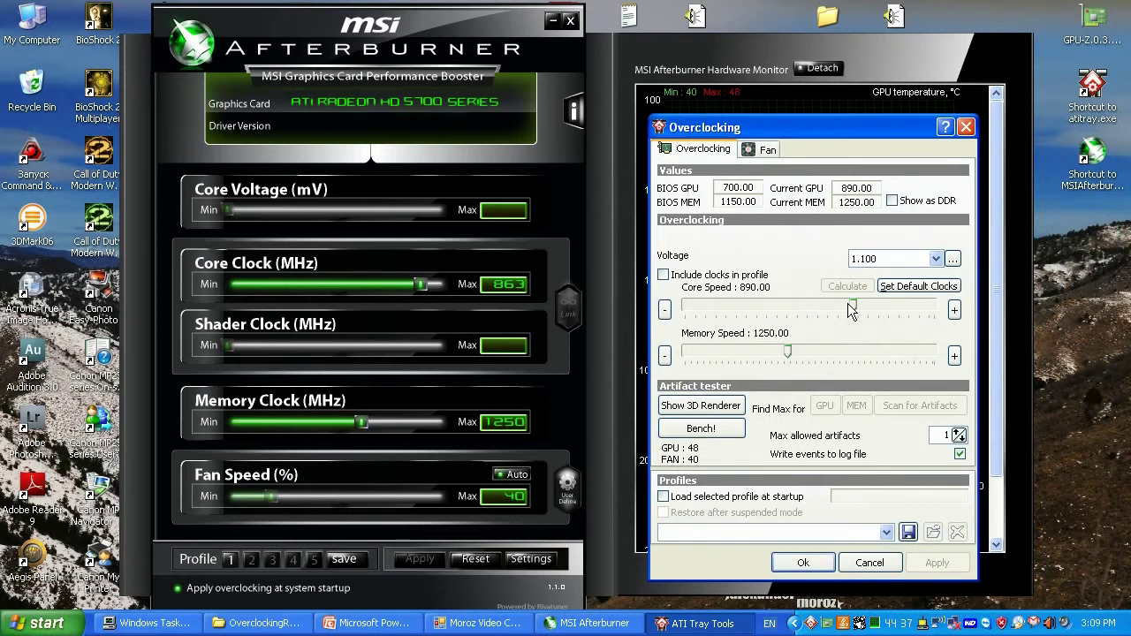
click(882, 259)
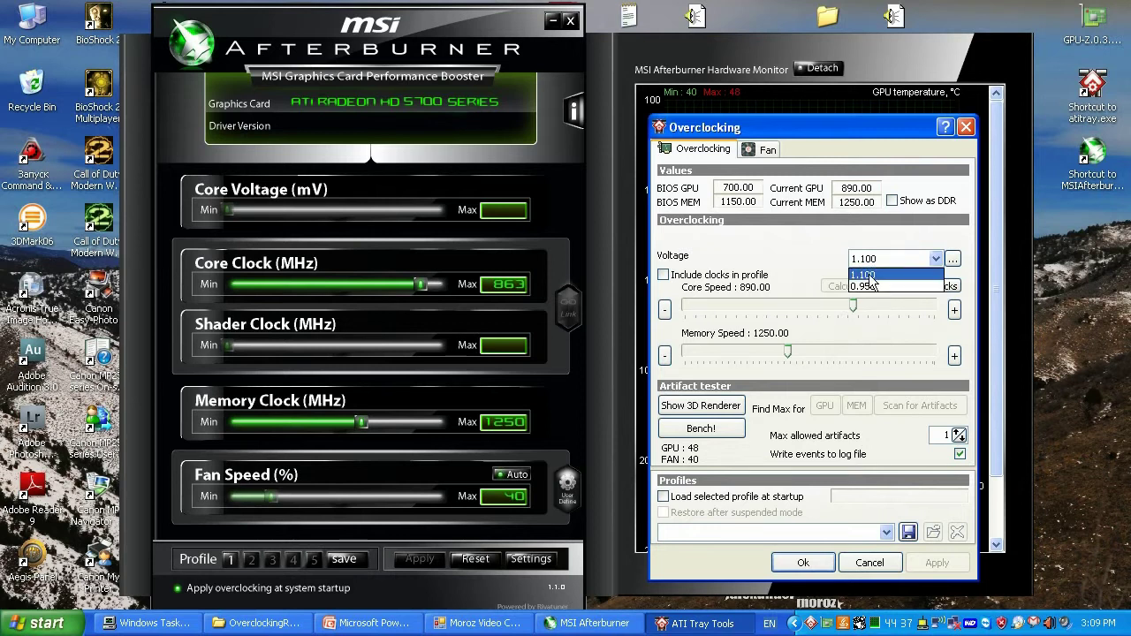
click(870, 276)
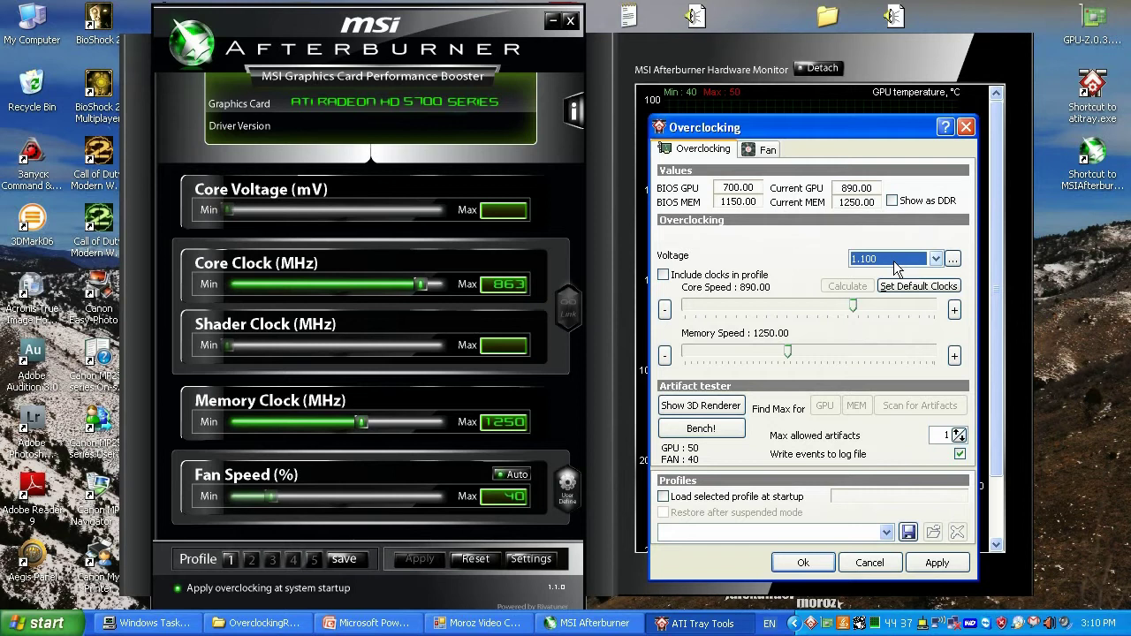
click(893, 258)
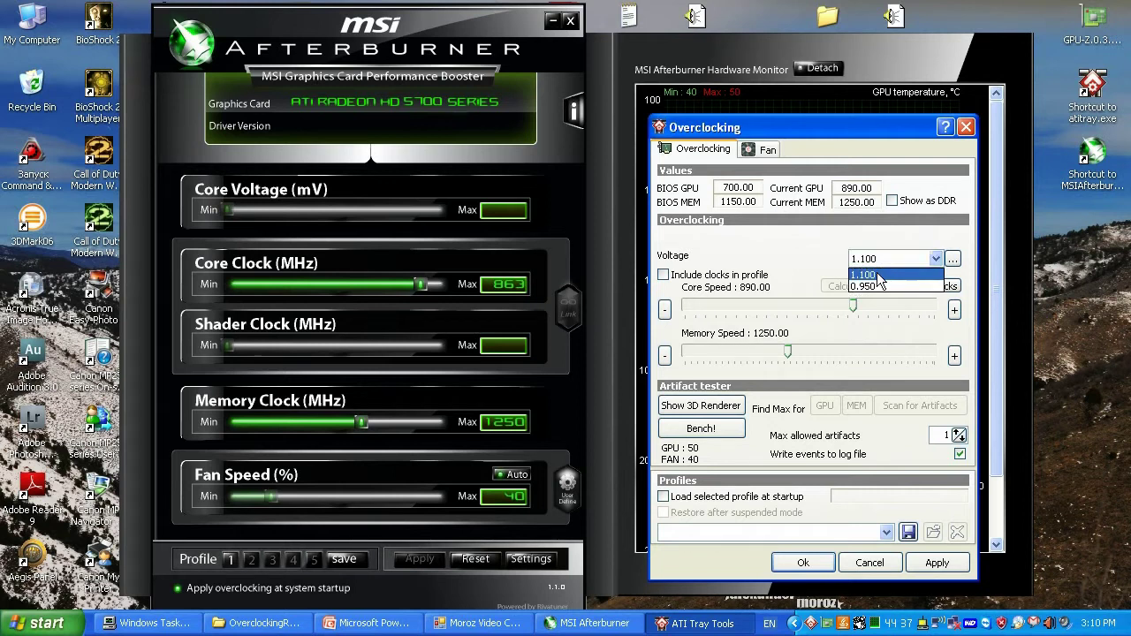
click(883, 232)
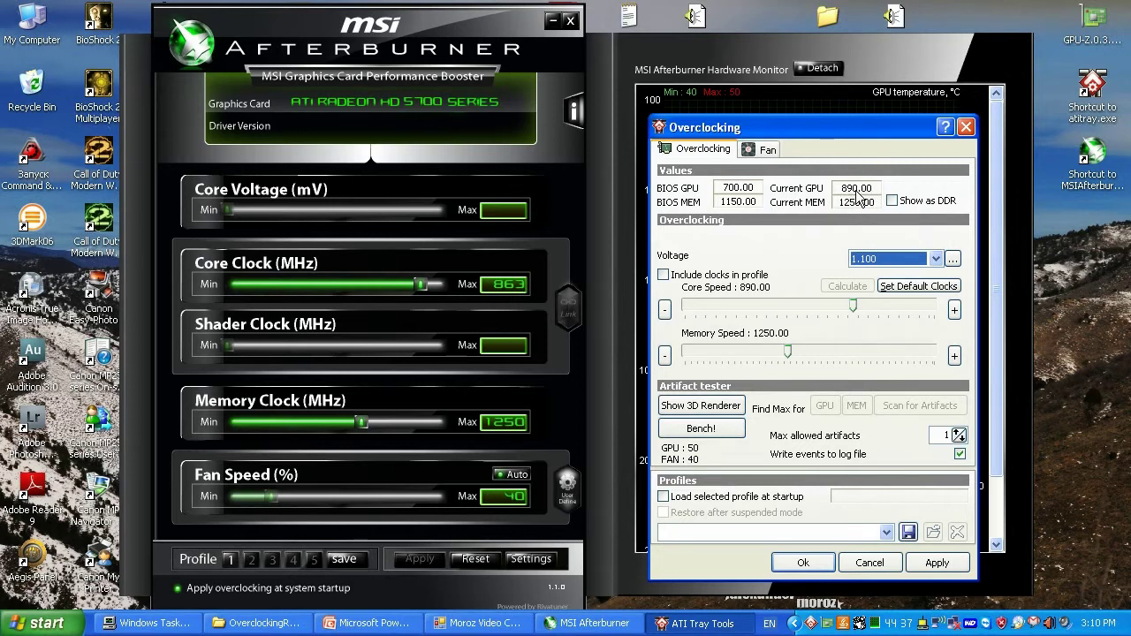
click(826, 624)
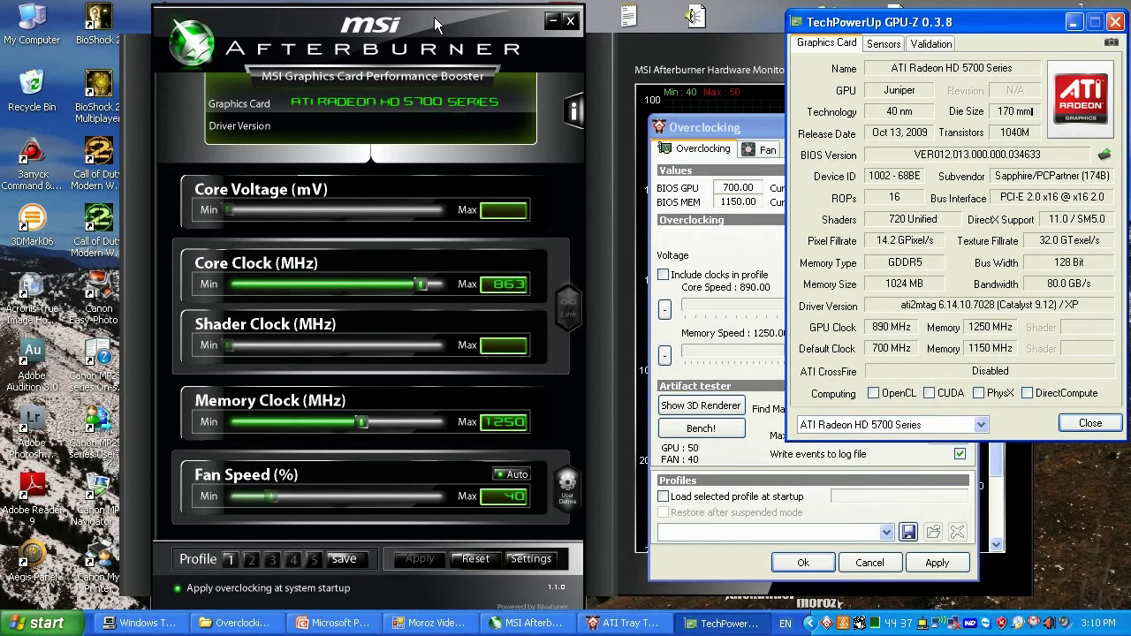
Adjust and apply Afterburner's core clock to 890 MHz, comparing it against GPU-Z.
drag(435, 23, 389, 24)
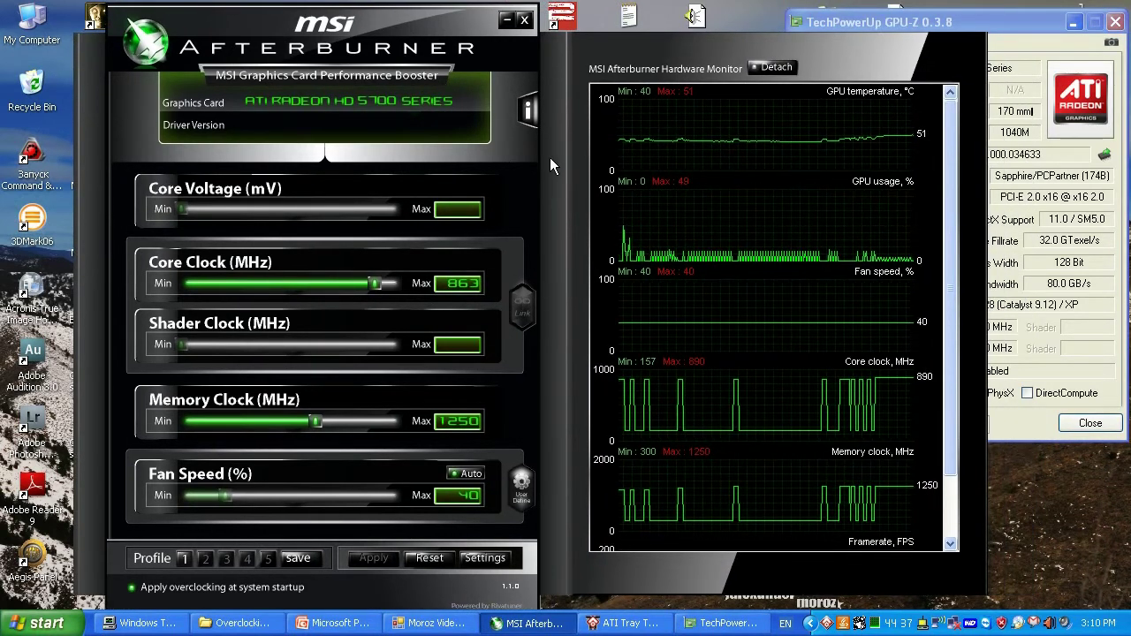
click(1018, 433)
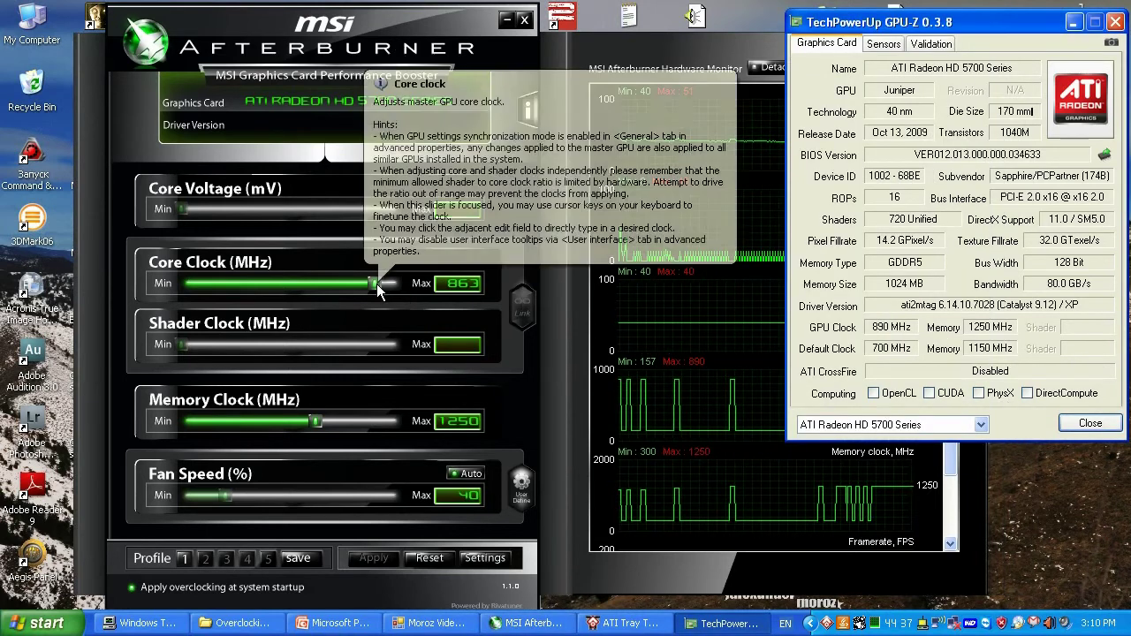
drag(376, 284, 367, 291)
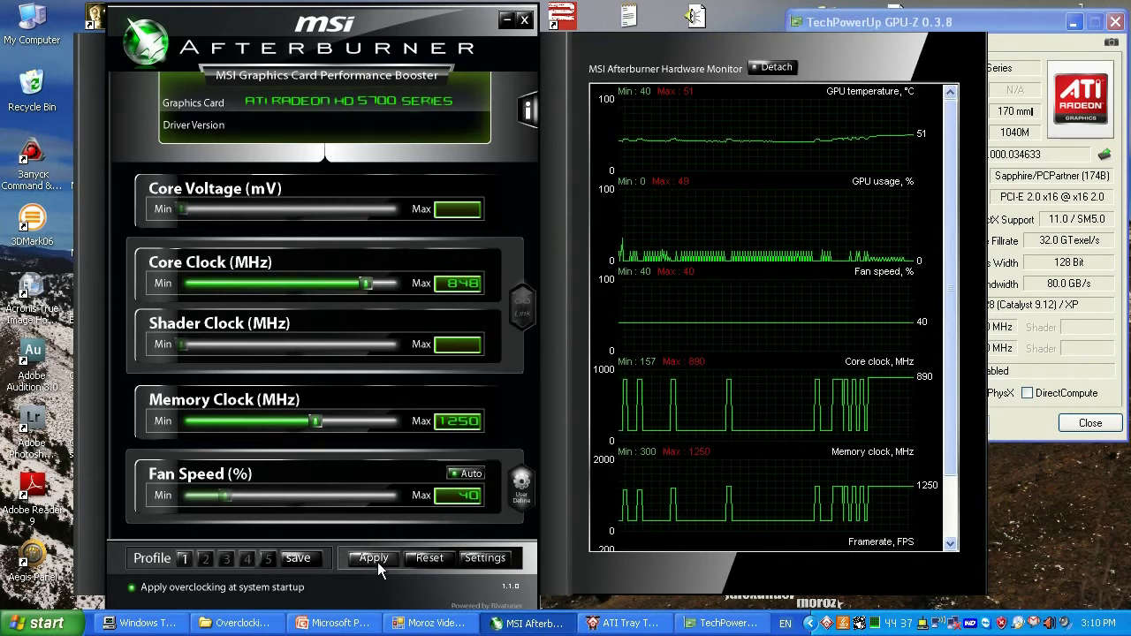
click(378, 562)
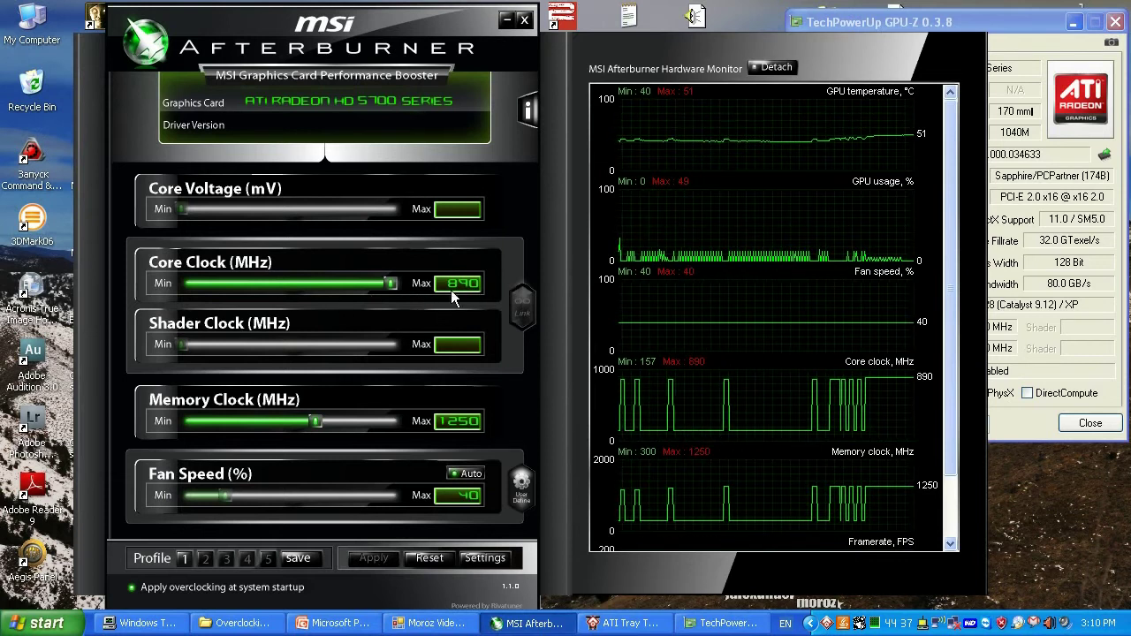
click(1010, 426)
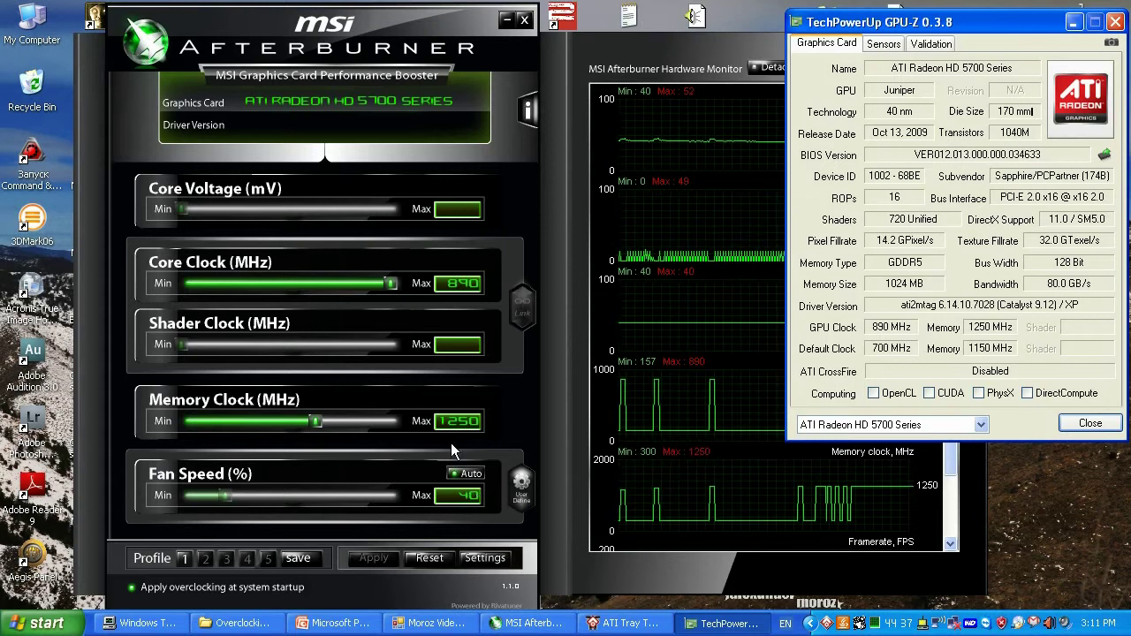
Turn off Fan Speed Auto, set the fan slider to 90%, and apply it.
click(466, 475)
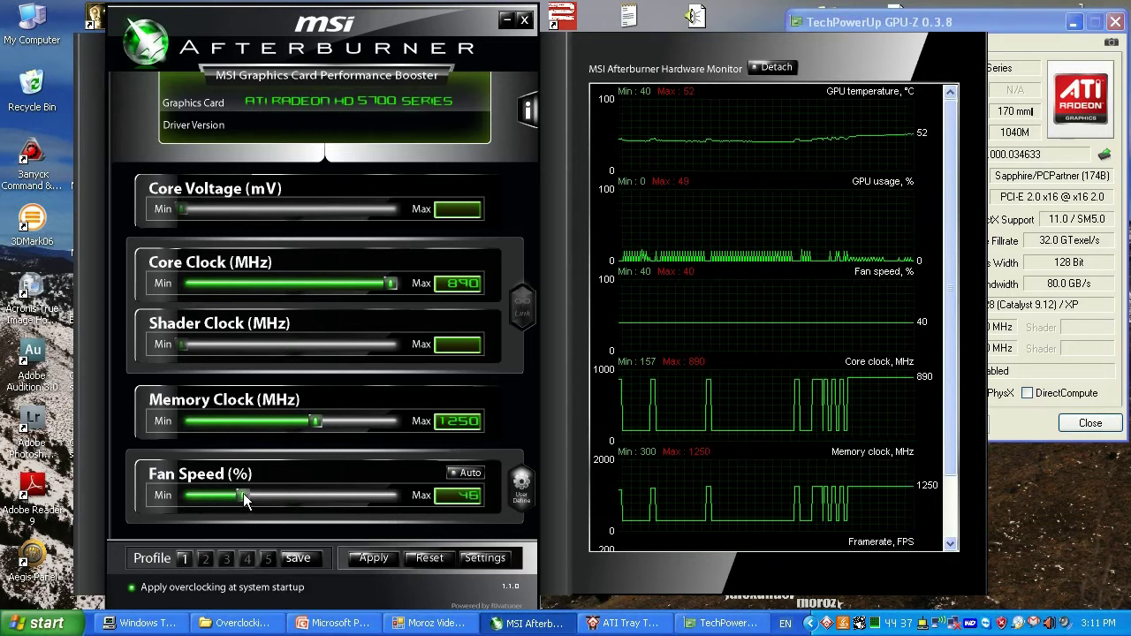
drag(233, 497, 280, 493)
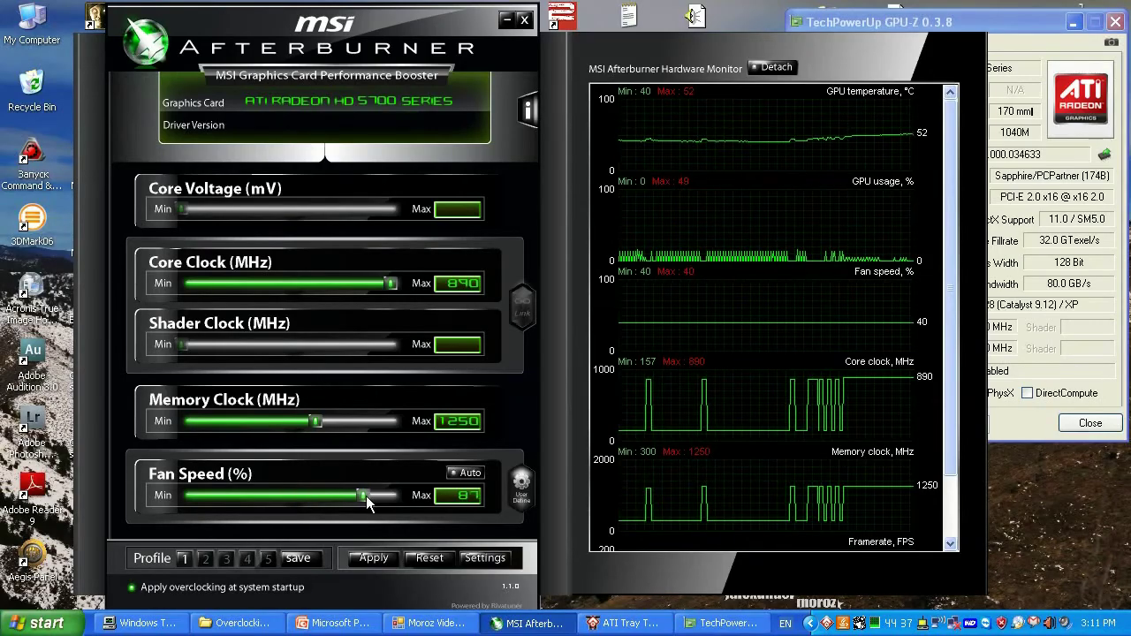
click(383, 498)
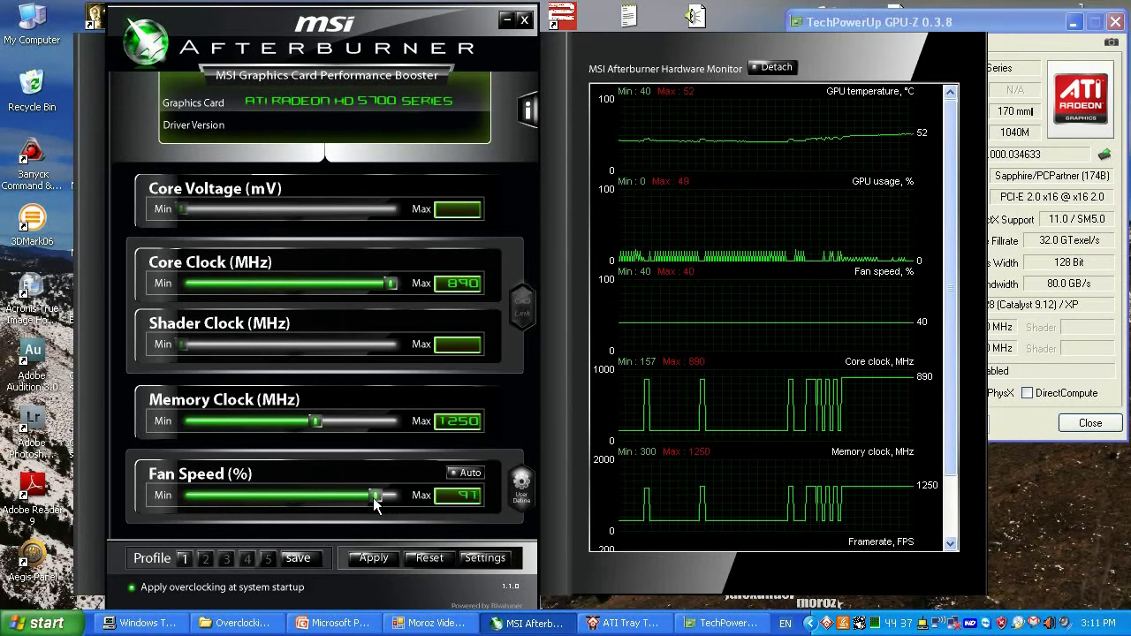
drag(375, 502, 372, 503)
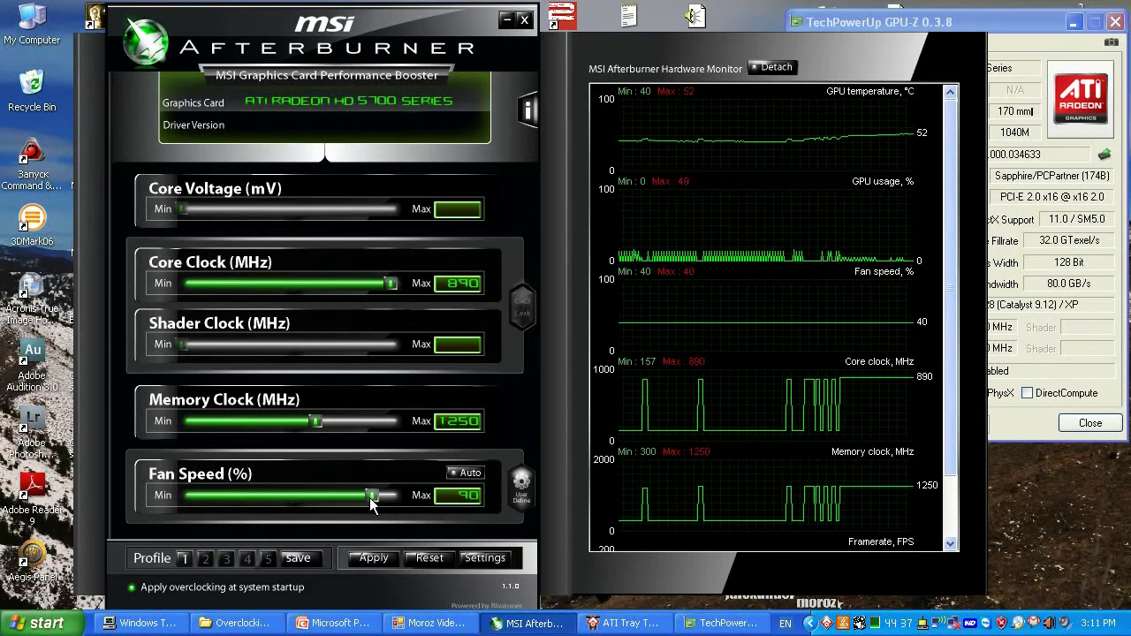
click(370, 562)
click(376, 561)
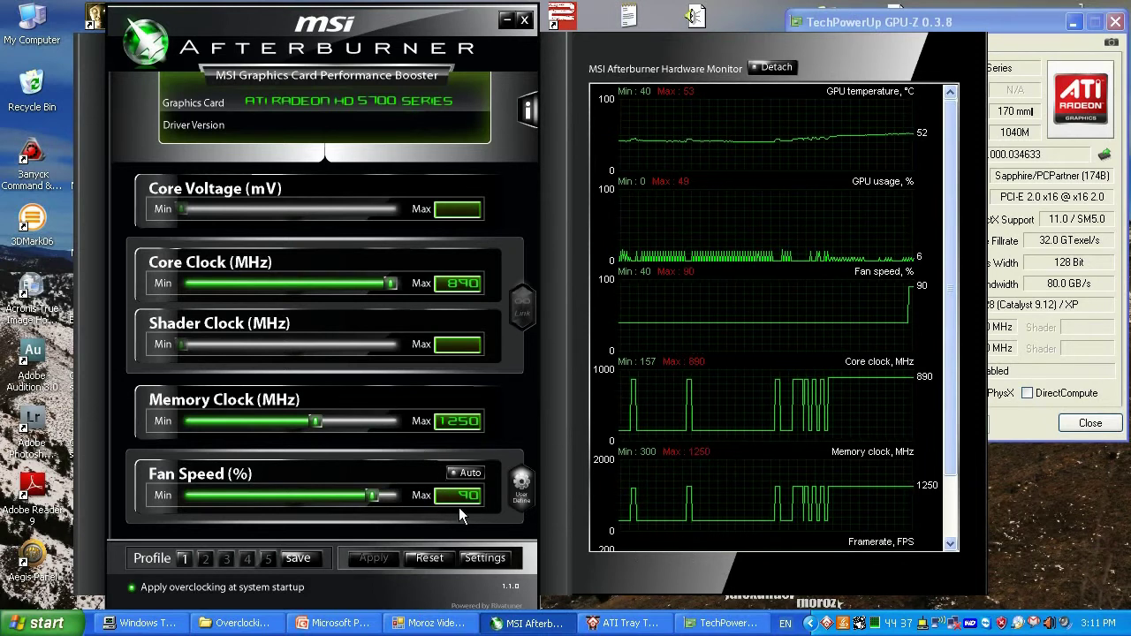
Set the Overclocking dialog's fan to Manual Speed 90, apply, and close with Ok.
click(723, 623)
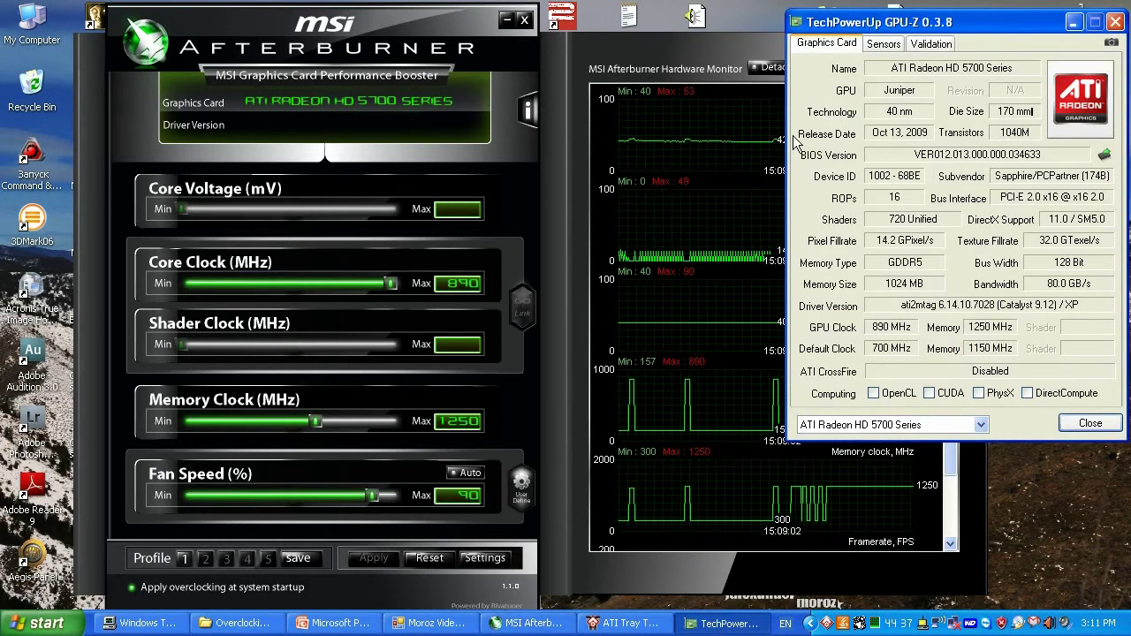
click(624, 623)
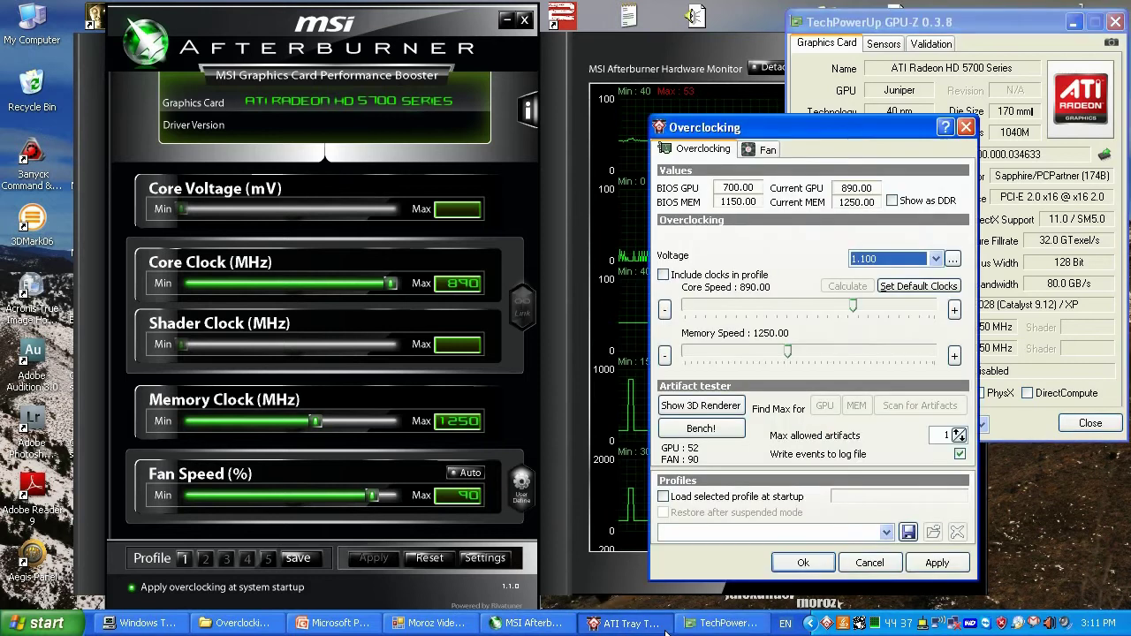
click(768, 150)
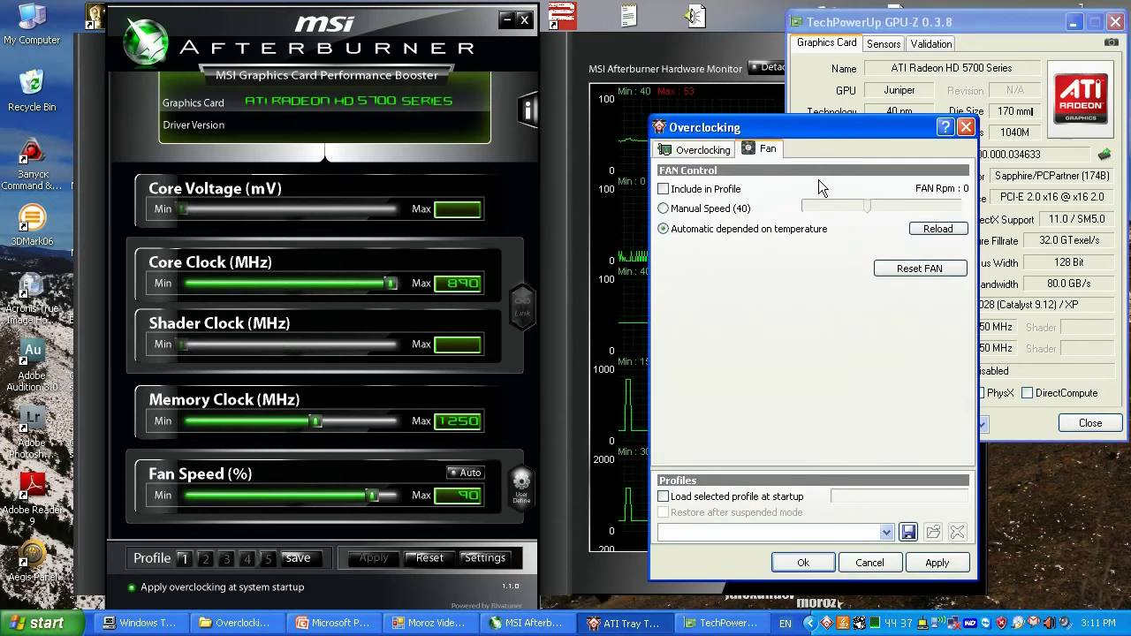
click(718, 209)
drag(868, 206, 907, 206)
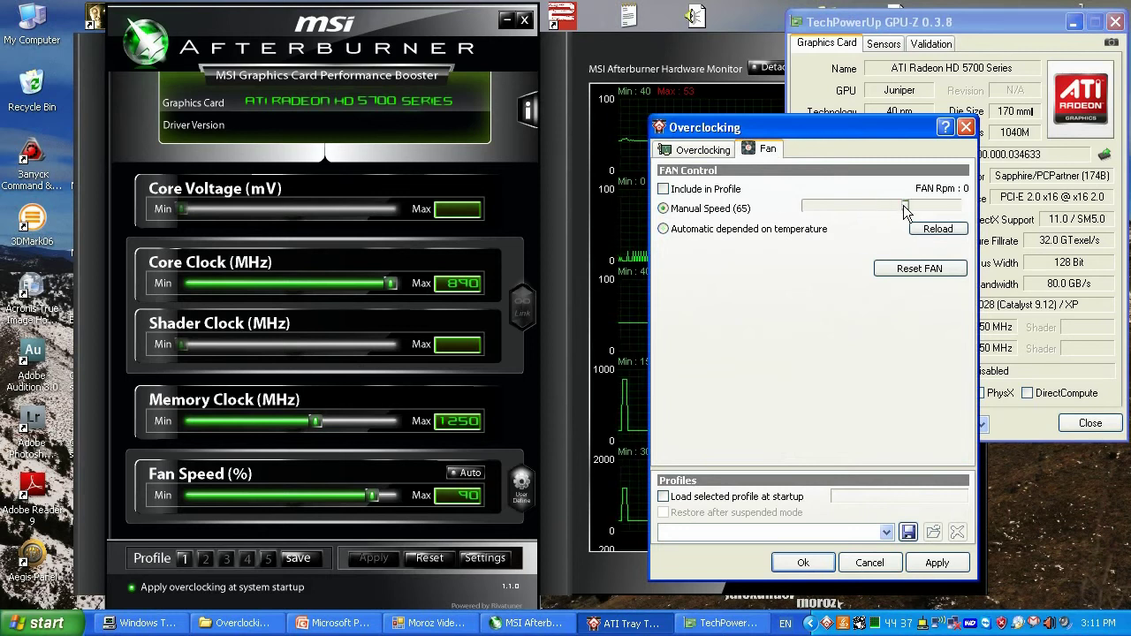
click(937, 563)
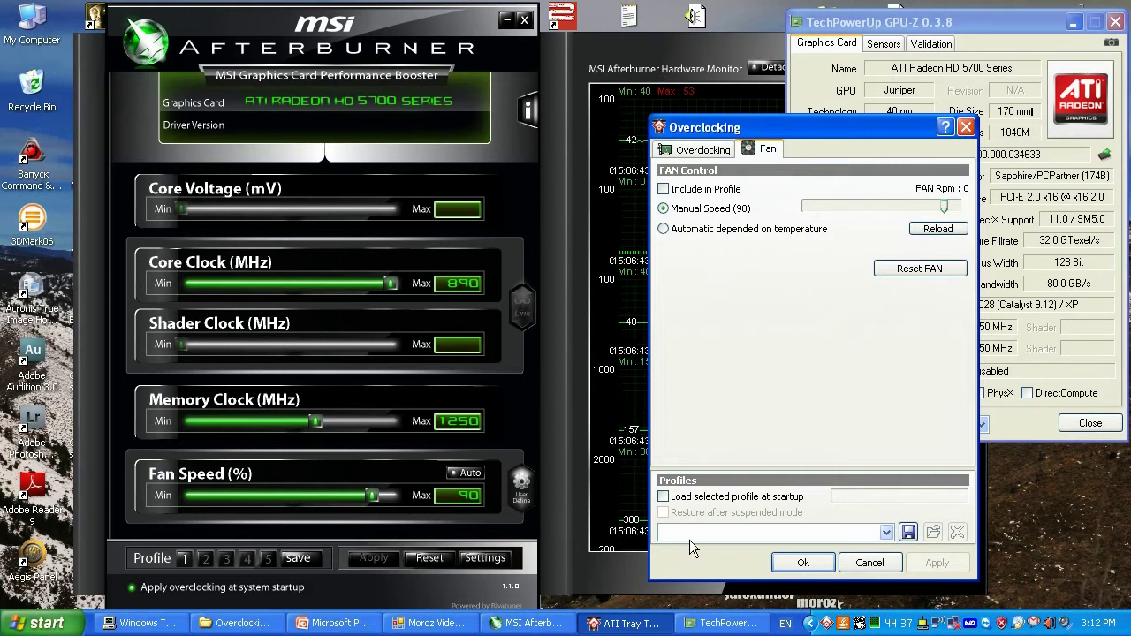
click(803, 563)
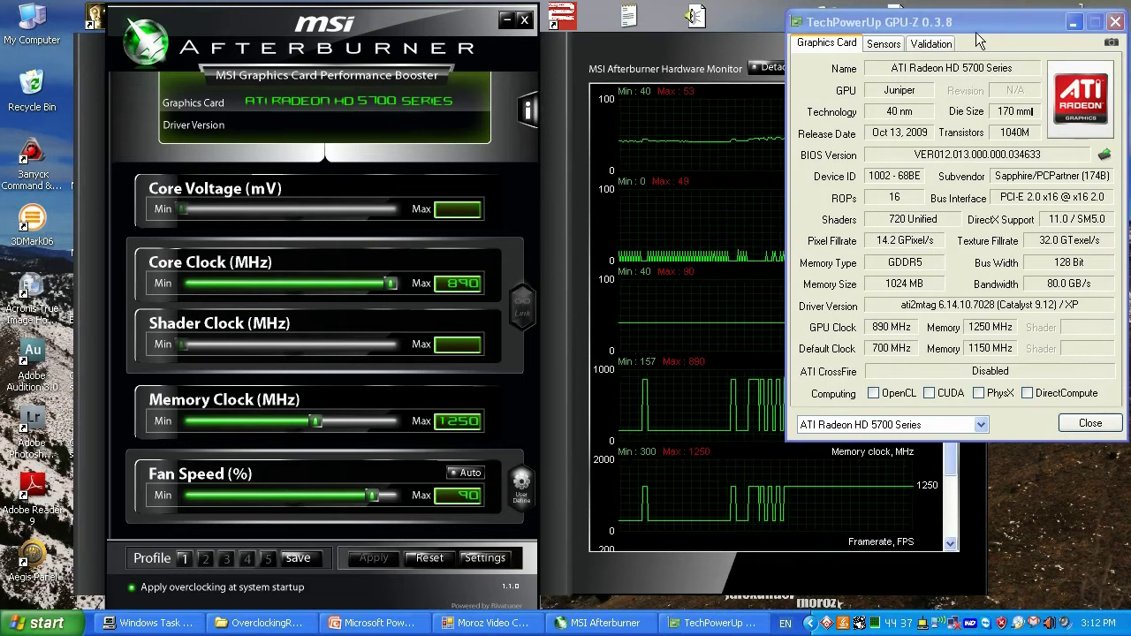
Reposition GPU-Z and check its 890 MHz GPU, 1250 MHz memory and 80.0 GB/s bandwidth.
drag(976, 32, 1130, 59)
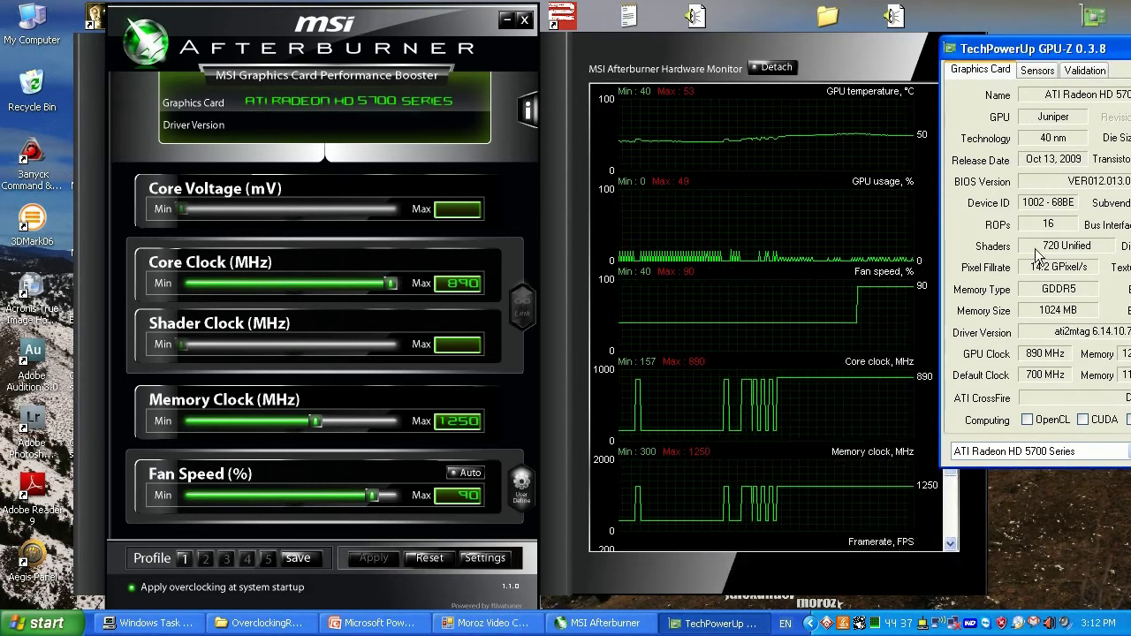
drag(1079, 51, 773, 57)
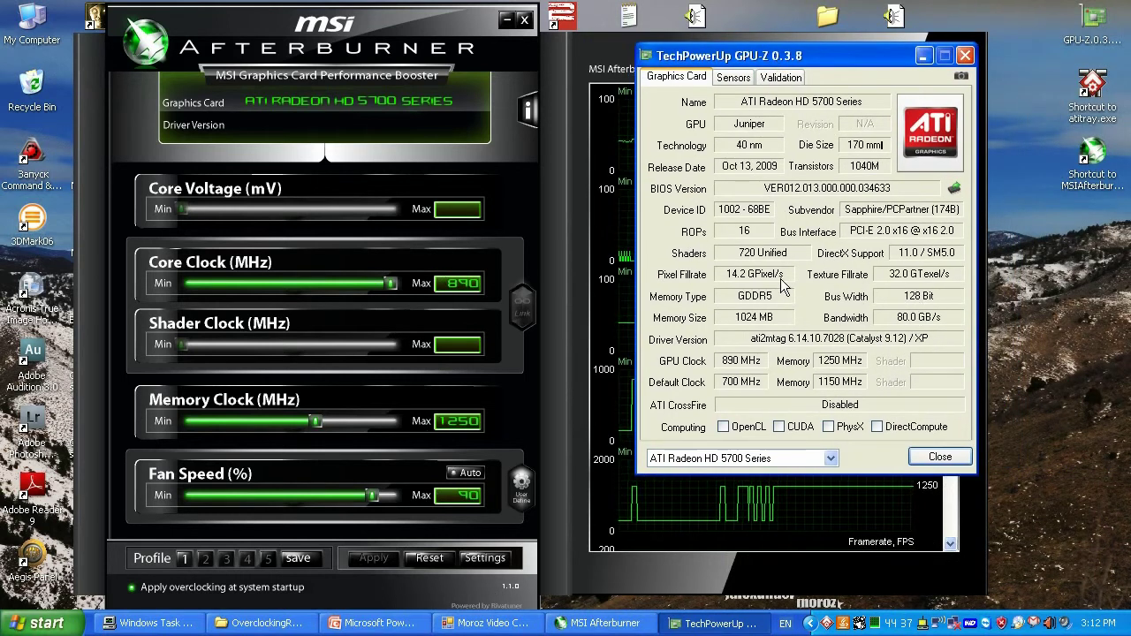
mouse_move(884, 291)
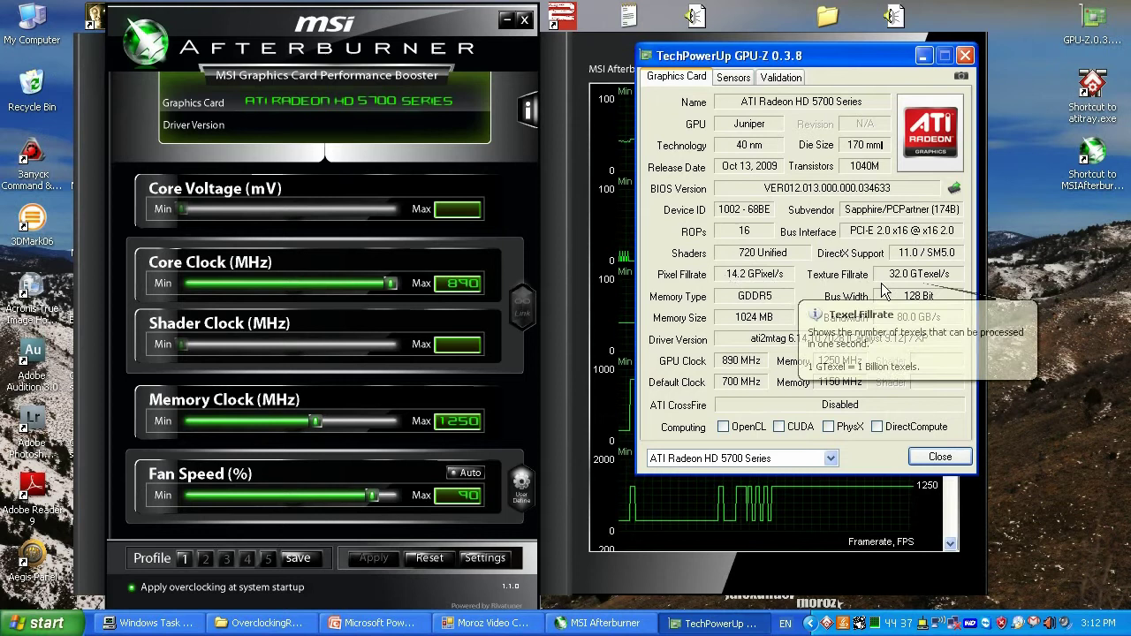
mouse_move(893, 327)
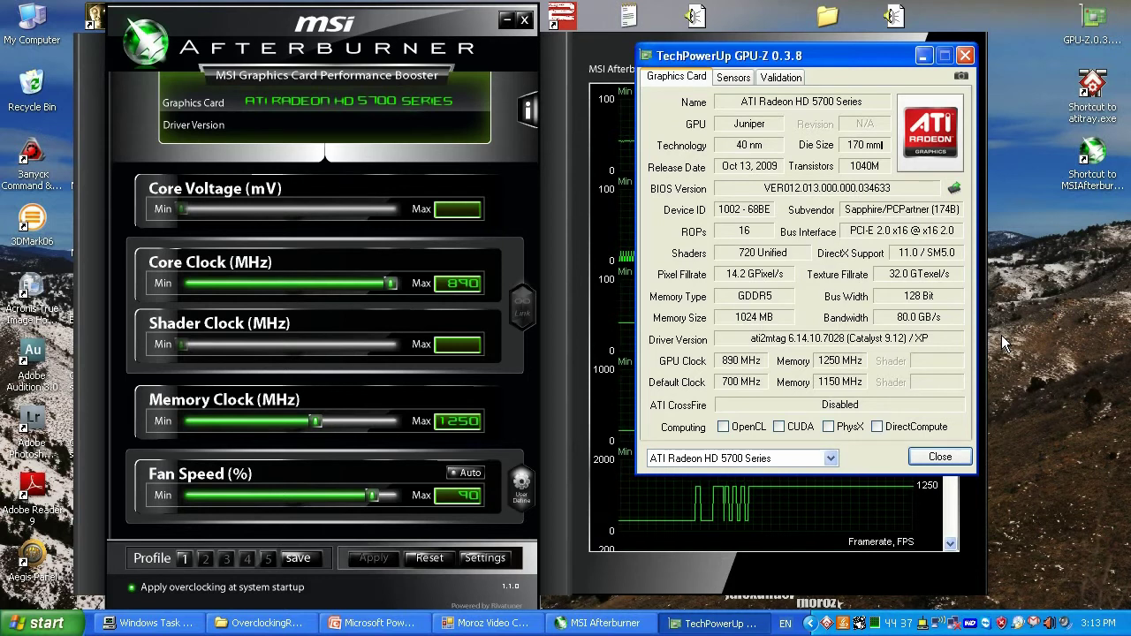
click(941, 457)
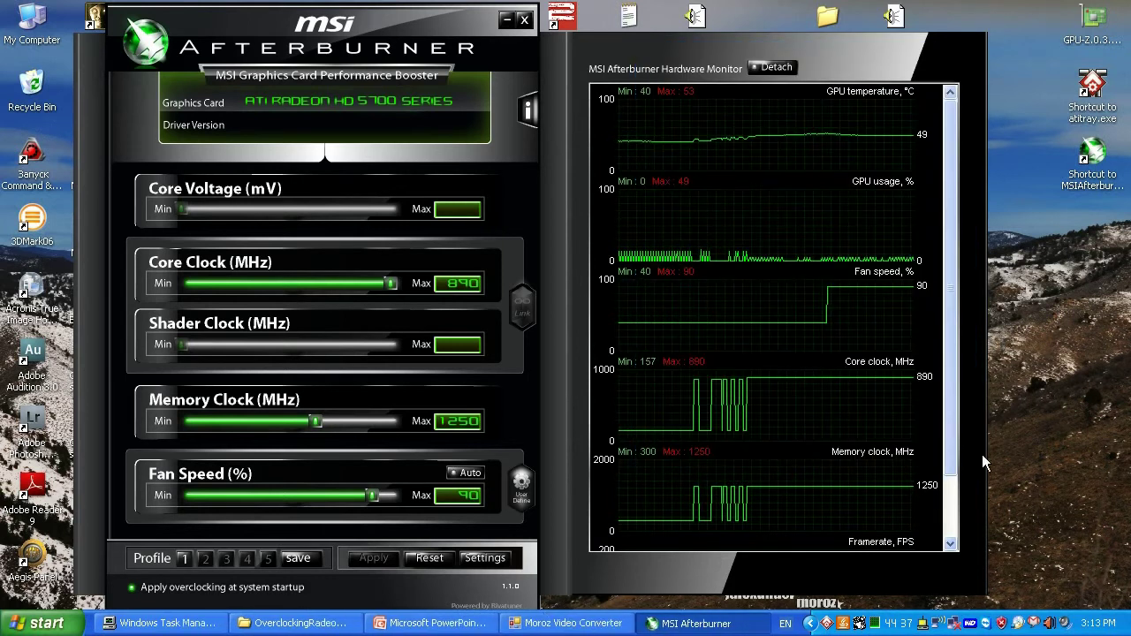